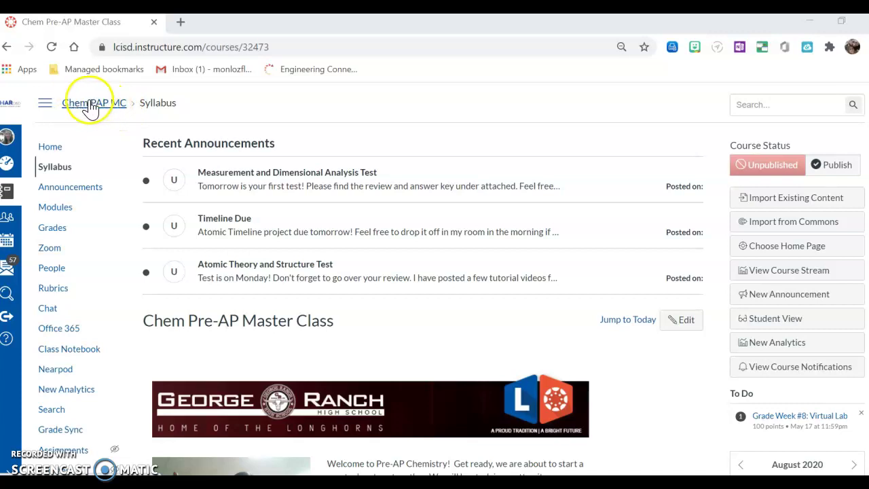
Start scheduling a new Zoom meeting for the Chem Pre-AP Master Class course and set its topic to "1st Period".
click(50, 253)
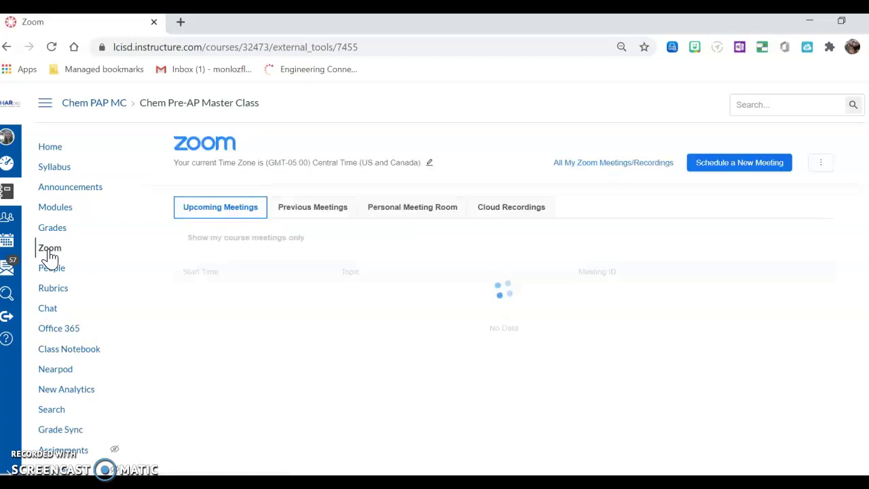
click(731, 156)
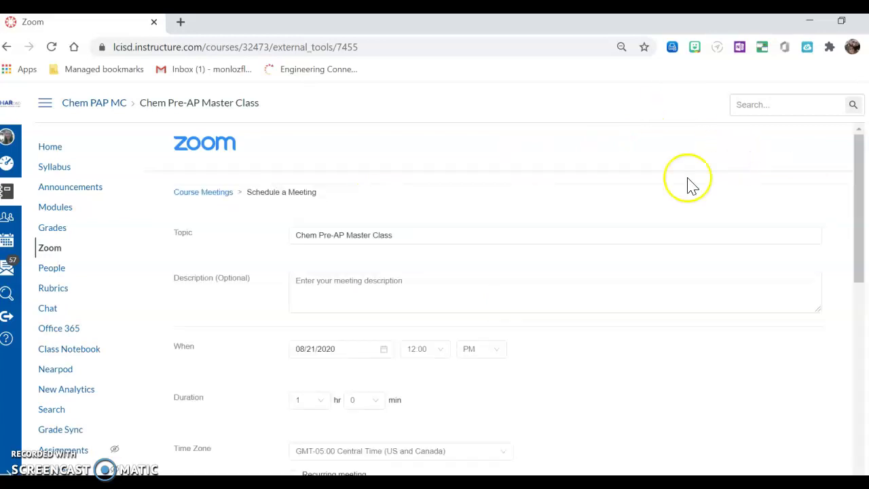
click(393, 234)
drag(394, 235, 275, 233)
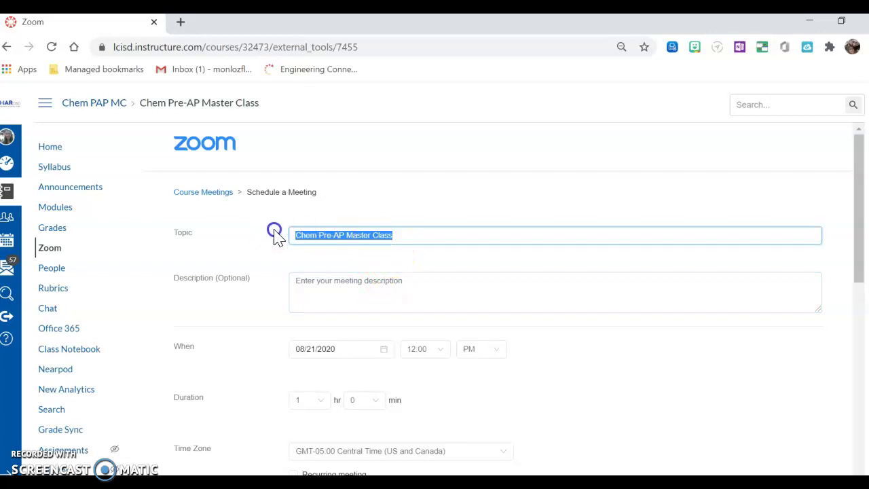
text(1st Period)
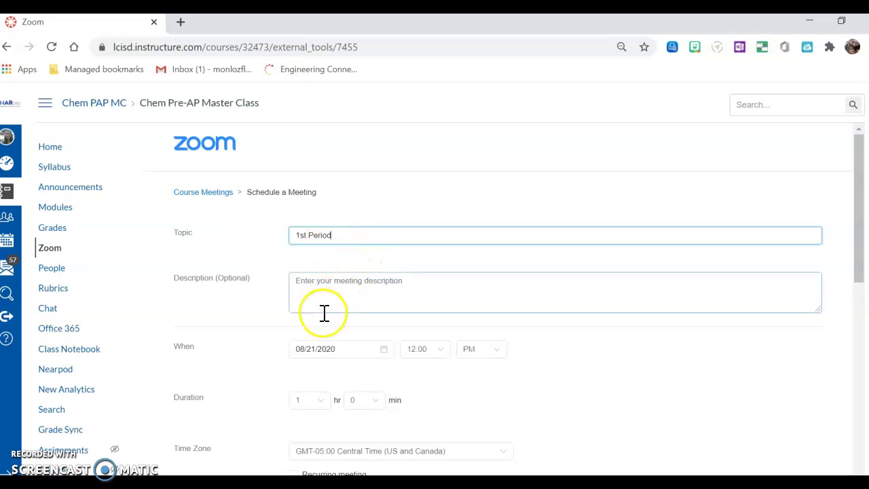
Set the meeting's date to 08/26/2020 and its start time to 8:10 AM.
scroll(324, 312, down, 1)
click(381, 273)
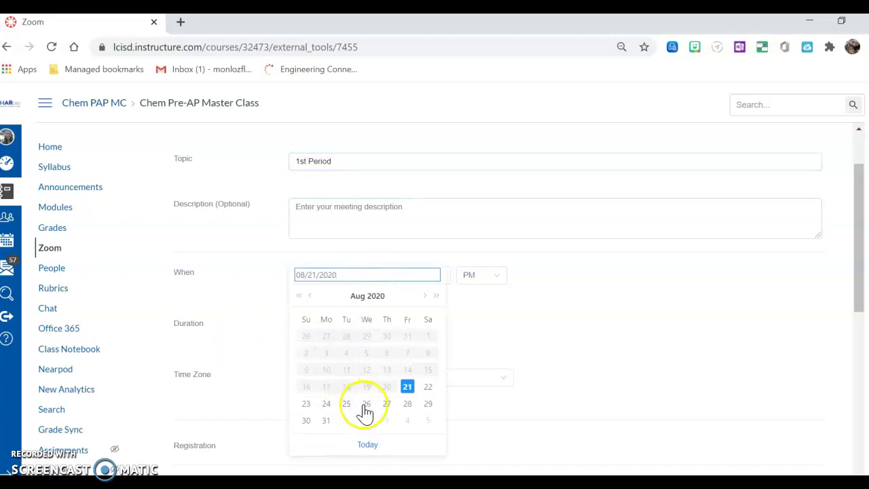
click(367, 406)
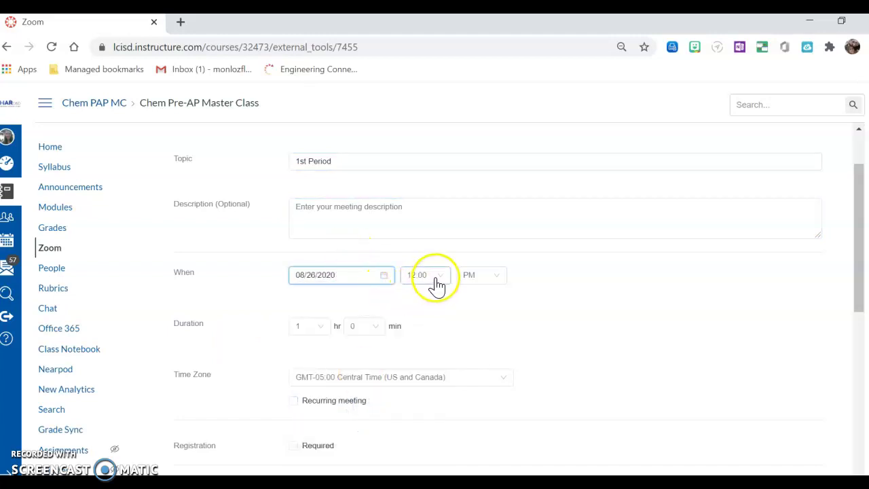
click(439, 282)
drag(446, 311, 430, 367)
click(427, 363)
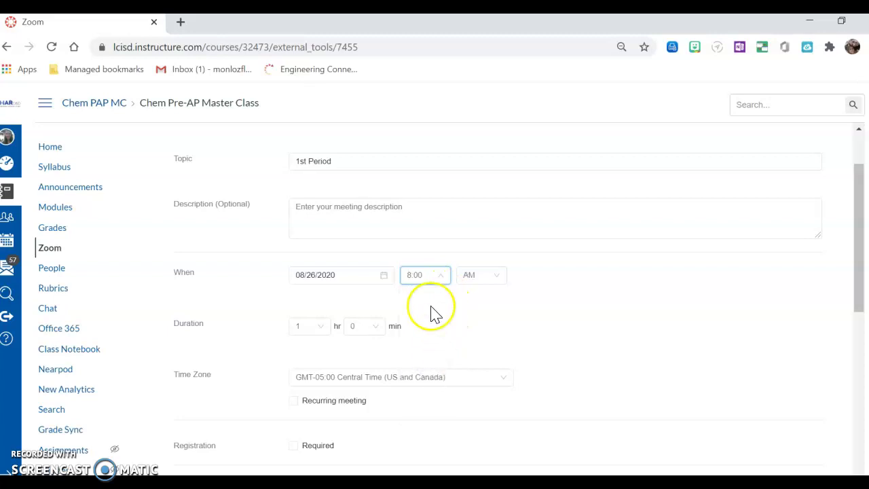
click(423, 284)
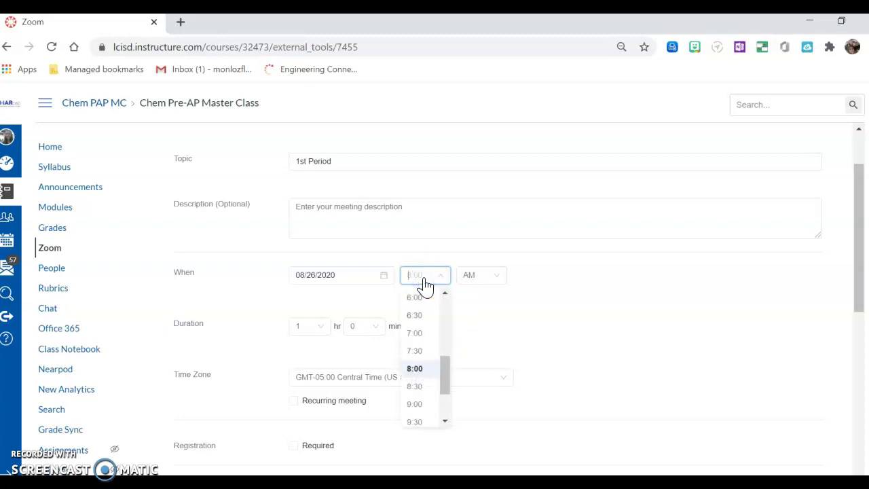
text(8)
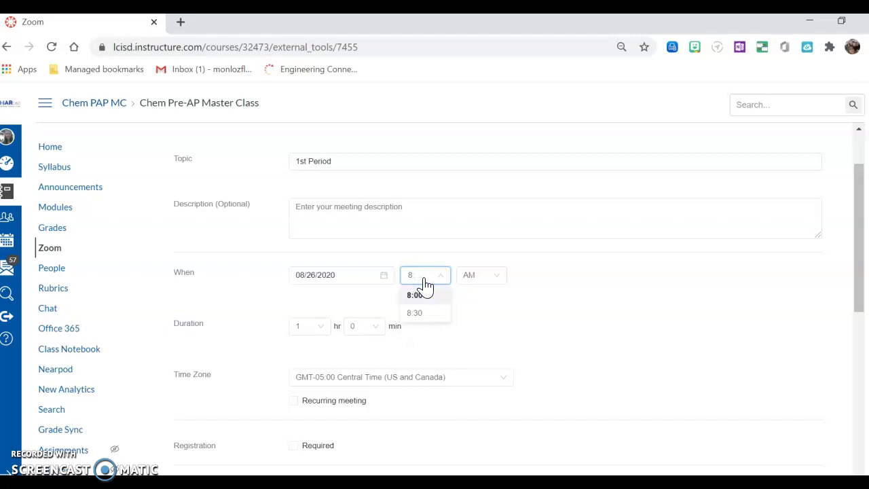
text(:10)
click(536, 315)
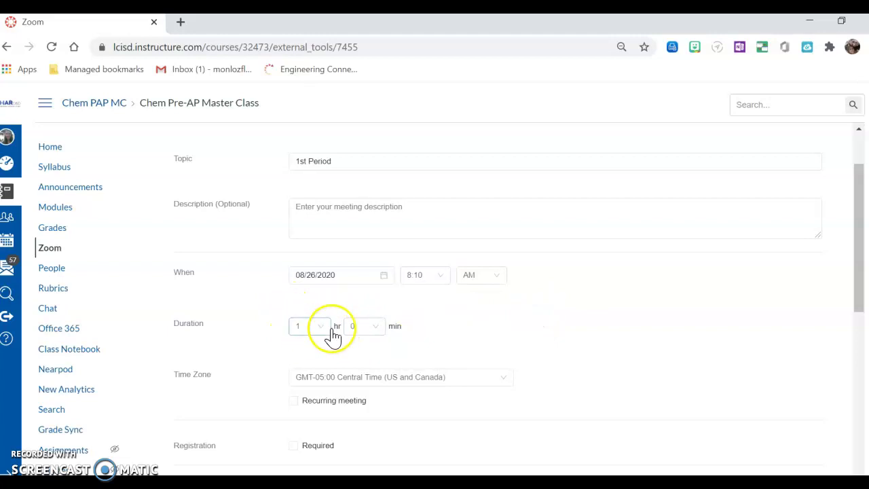
Make the meeting recur weekly and add Wednesday to the Friday occurrence.
scroll(389, 338, down, 2)
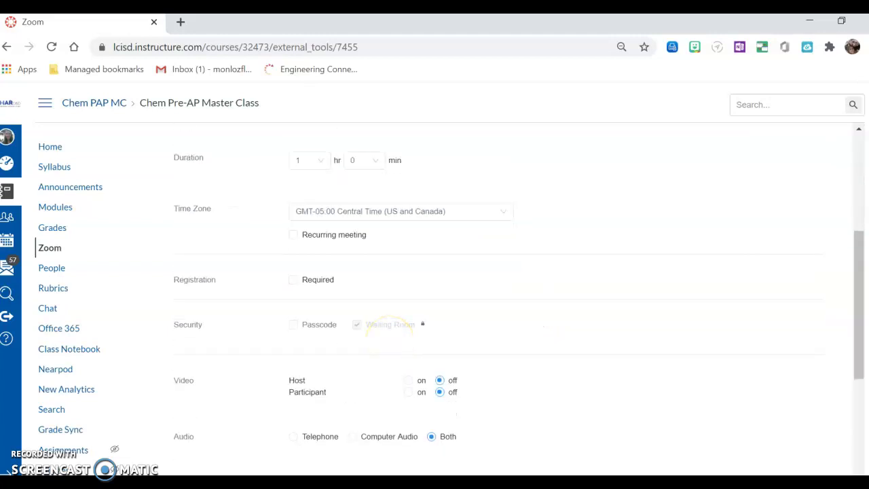
click(294, 234)
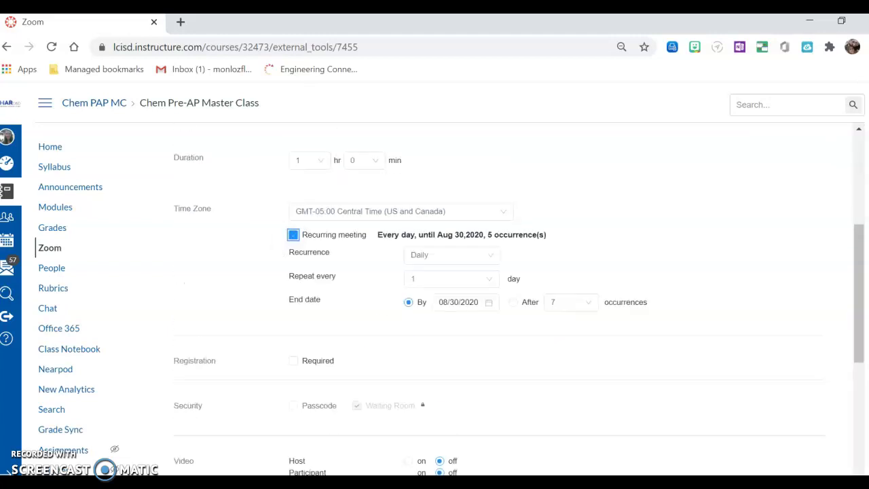
click(456, 259)
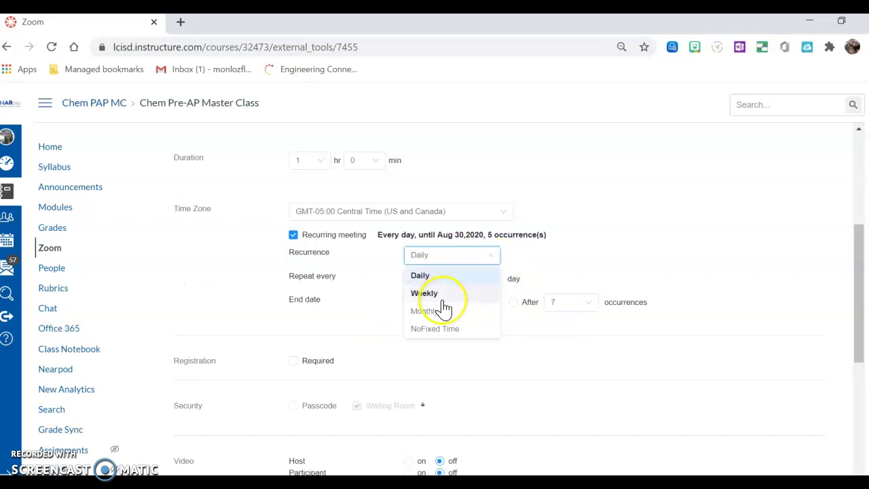
click(443, 300)
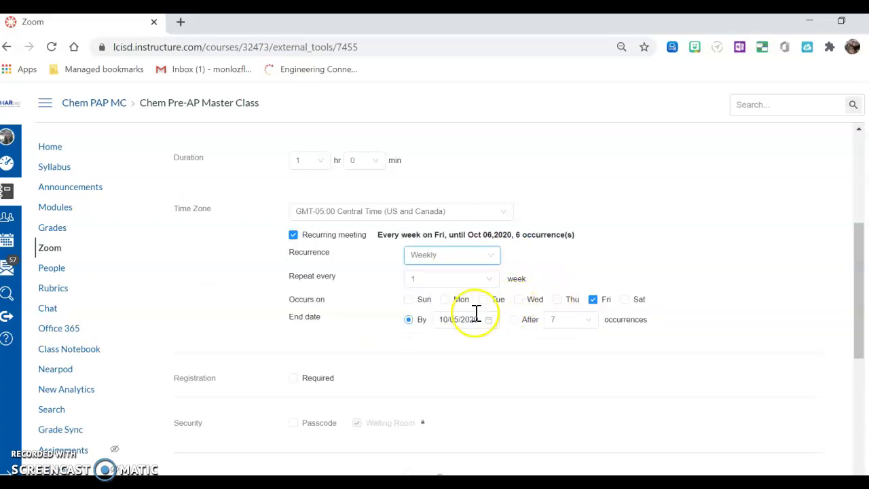
click(518, 301)
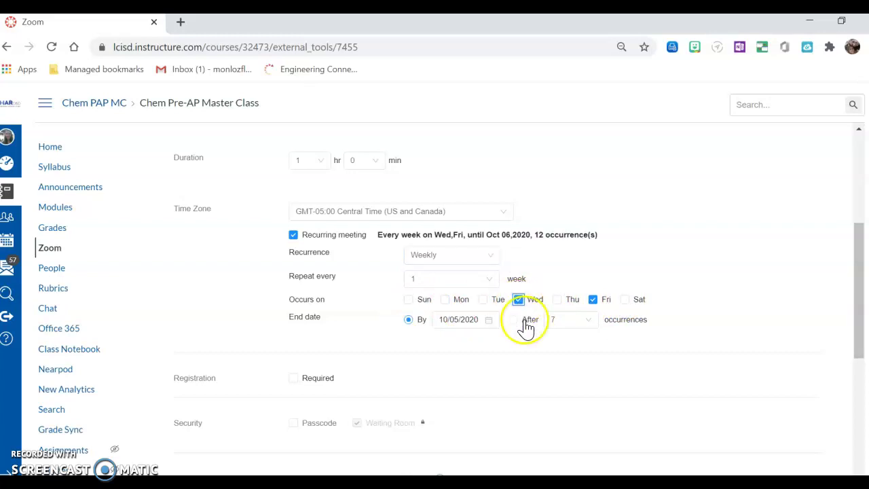
Set the end date of the recurring meeting to 05/31/2021.
click(483, 320)
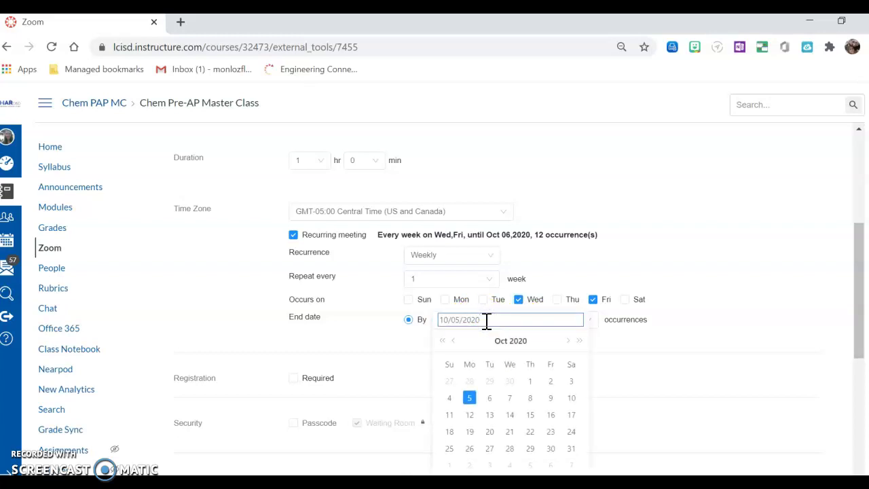
click(568, 341)
click(568, 342)
click(568, 341)
click(568, 342)
click(568, 341)
click(568, 341)
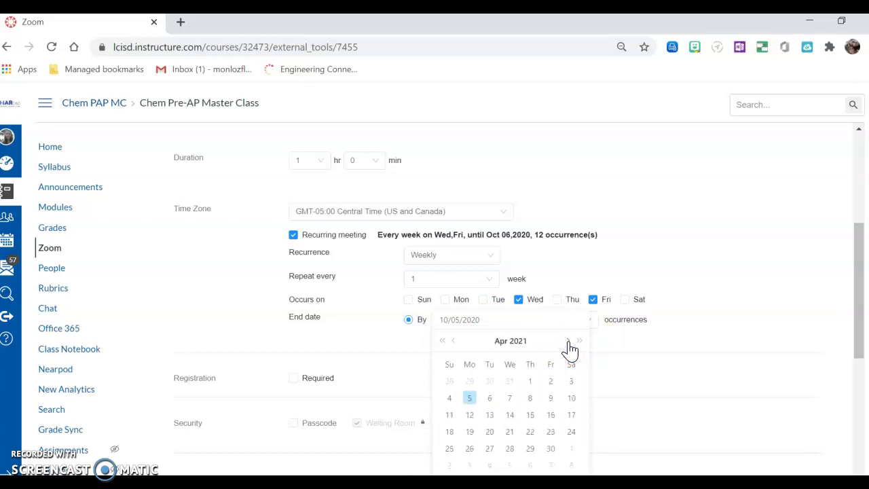
click(568, 341)
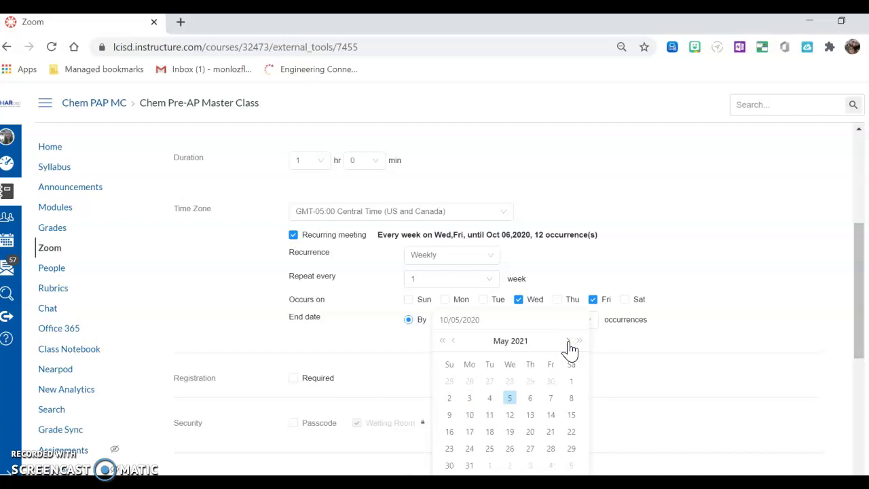
click(470, 466)
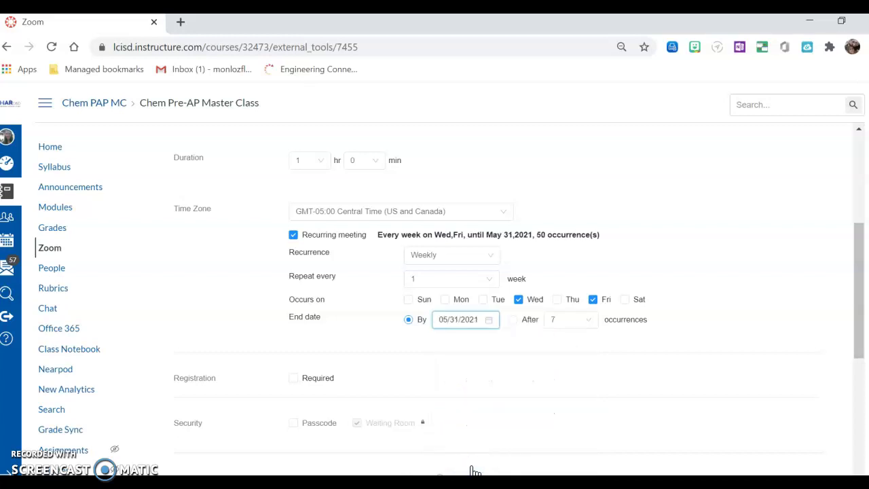
Enable muting participants upon entry and allow only authenticated users to join, and save the meeting.
scroll(475, 470, down, 4)
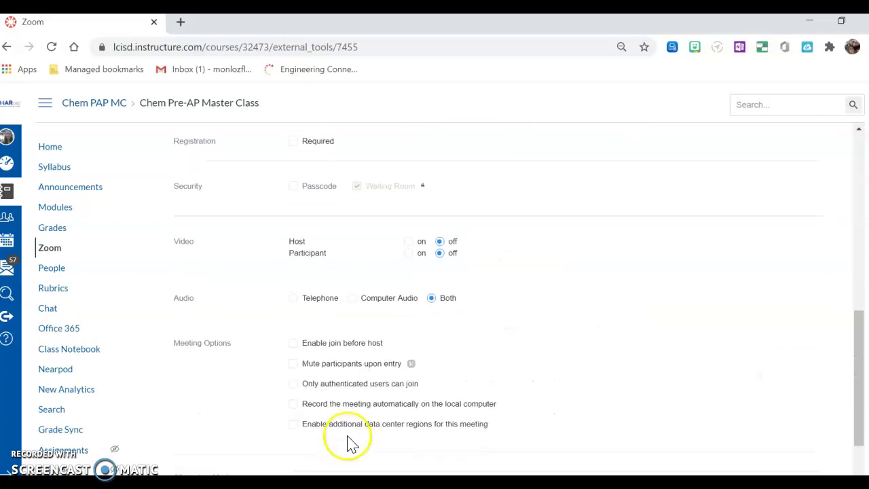
click(293, 365)
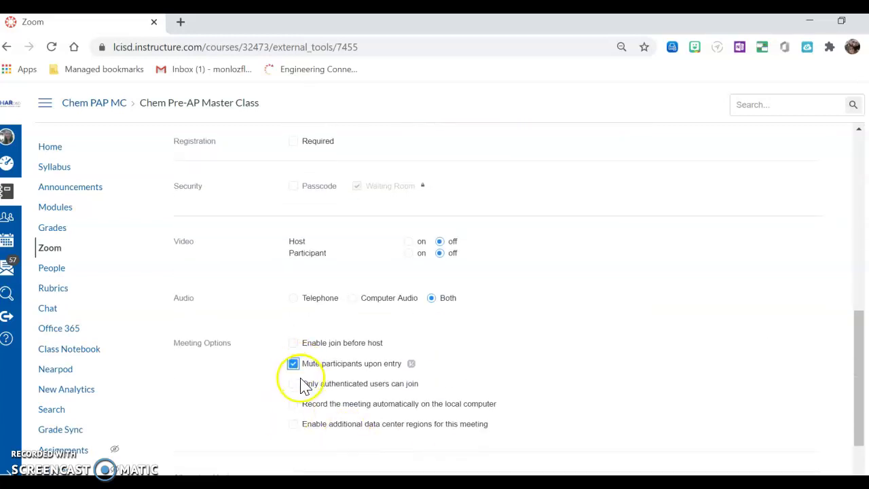
click(293, 384)
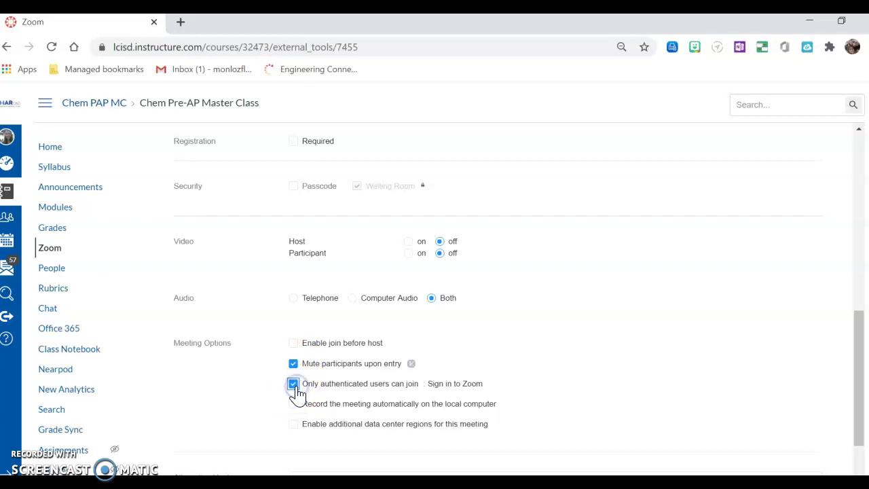
scroll(296, 394, down, 2)
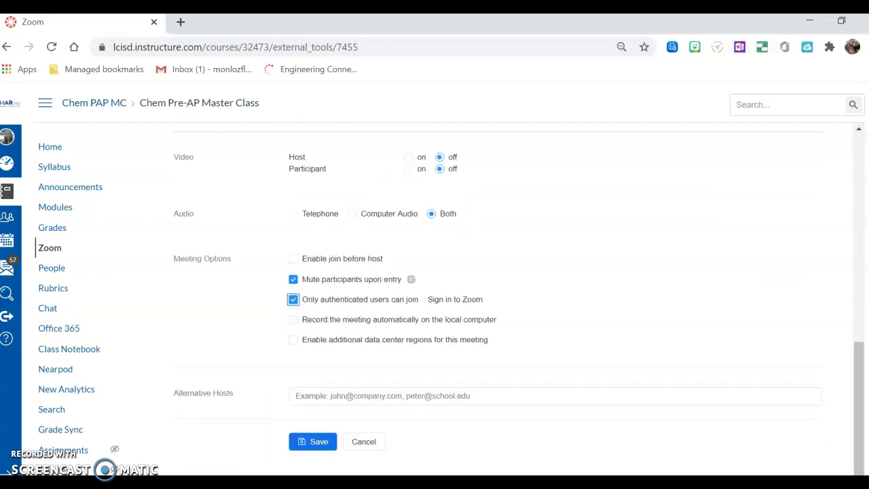
click(320, 445)
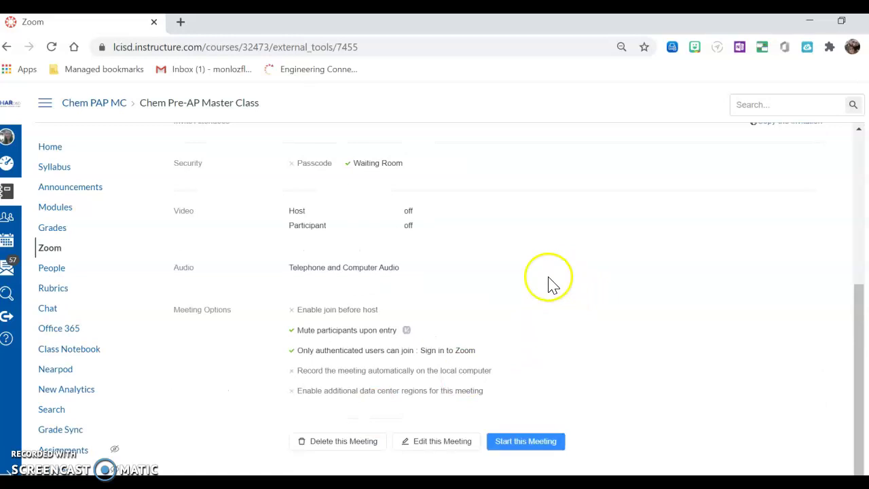
Copy the link address of the saved 1st Period meeting's join URL.
scroll(551, 284, up, 5)
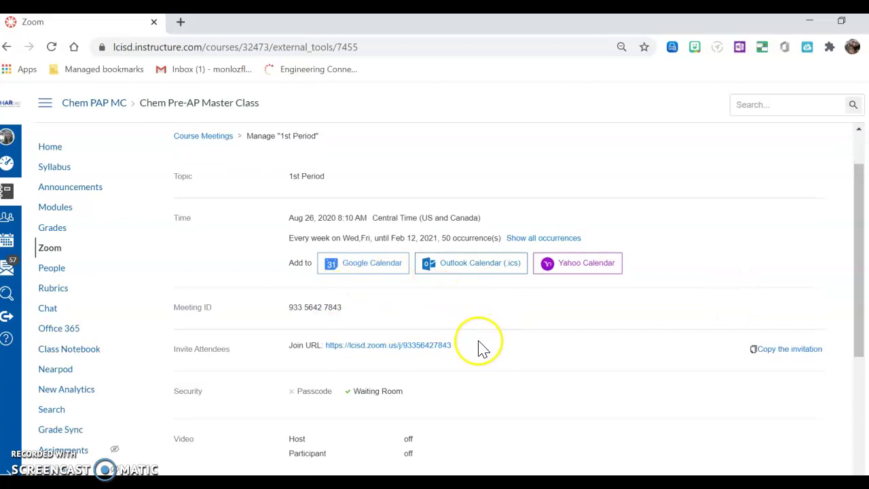
right_click(444, 346)
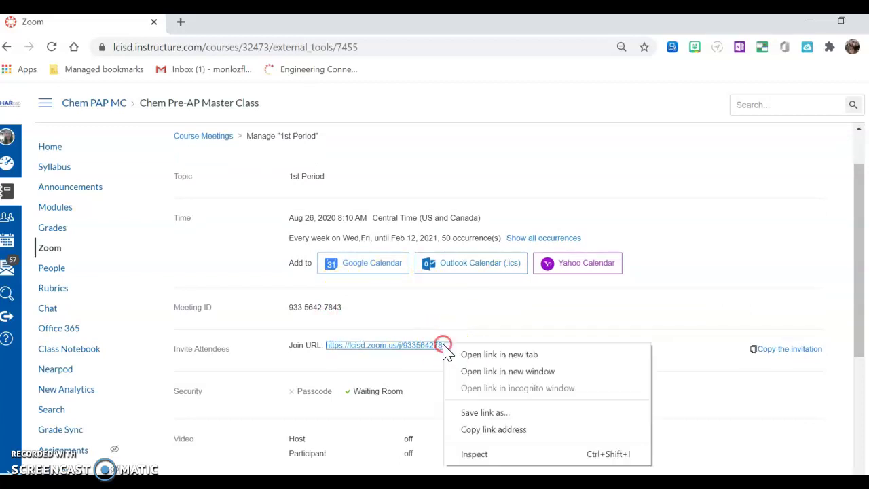
click(502, 433)
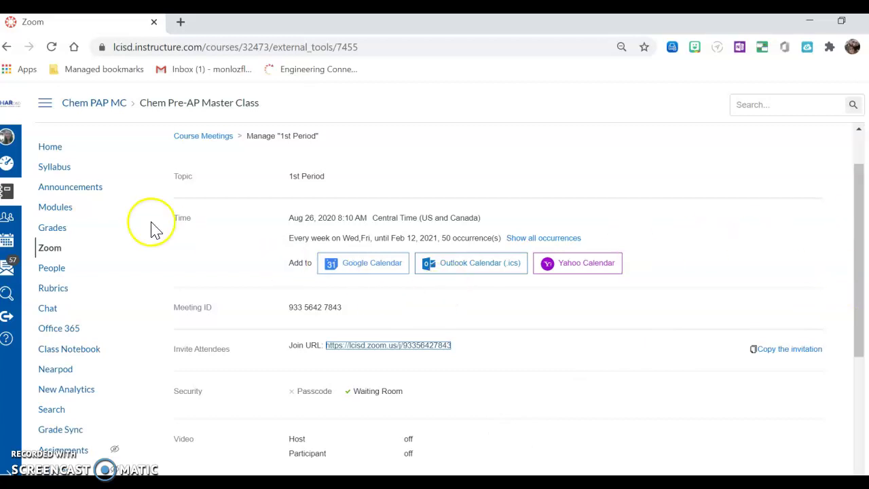
Open the Canvas calendar and check the 1st Period event on August 26, 2020.
click(8, 245)
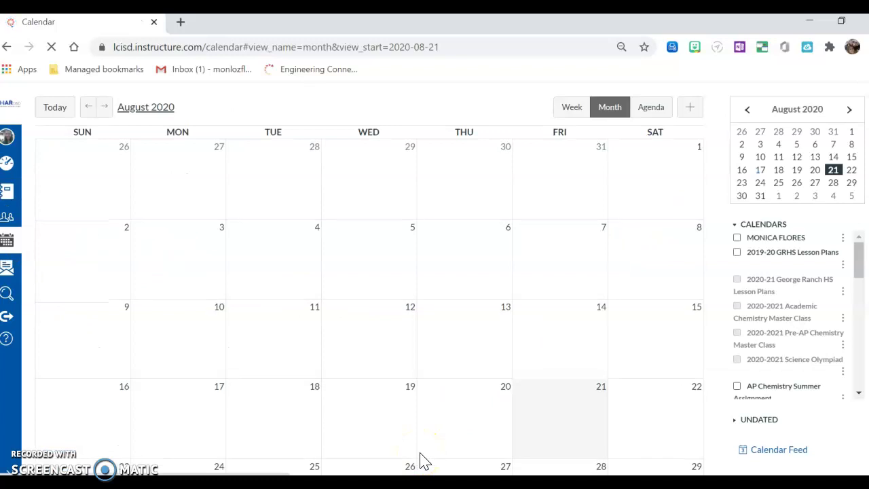
scroll(419, 459, down, 2)
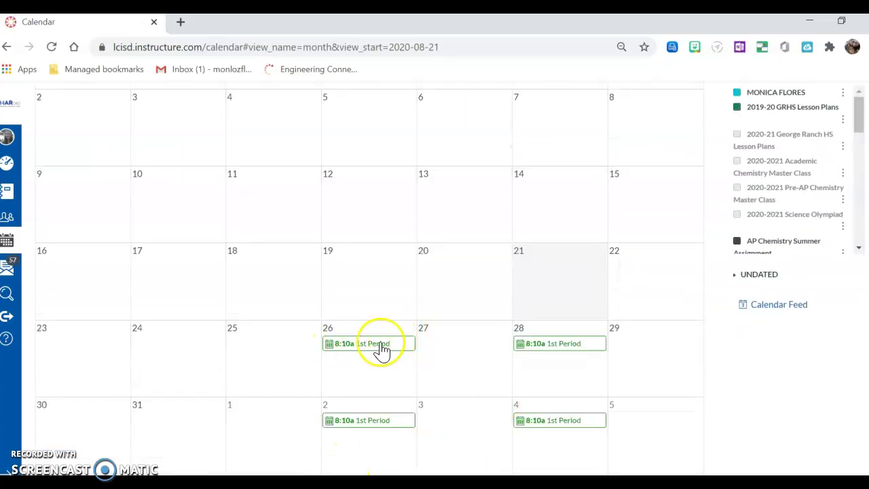
click(360, 351)
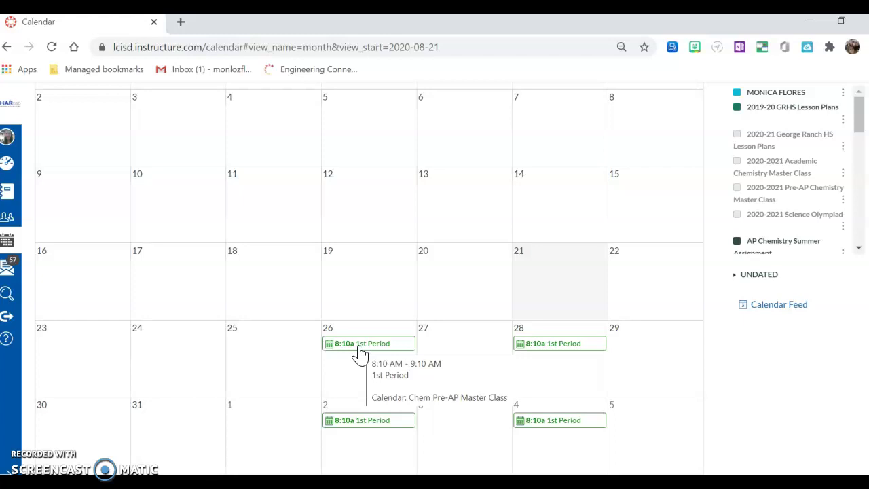
click(360, 353)
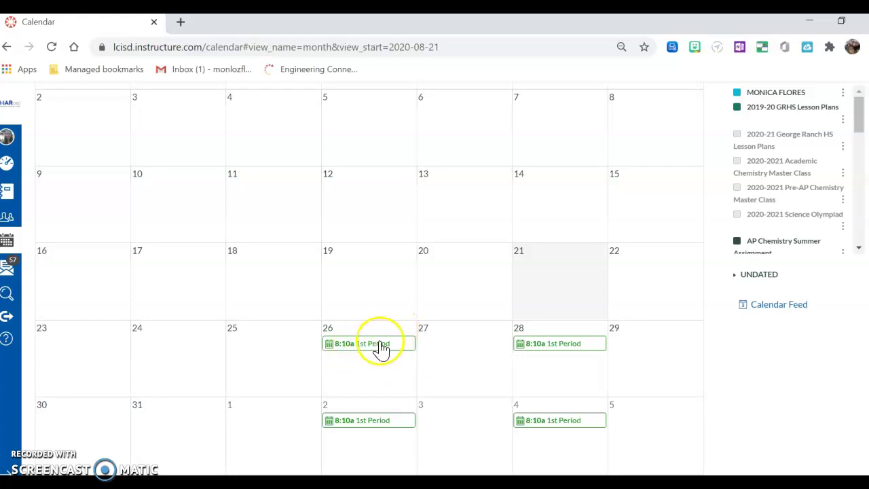
click(381, 348)
click(383, 357)
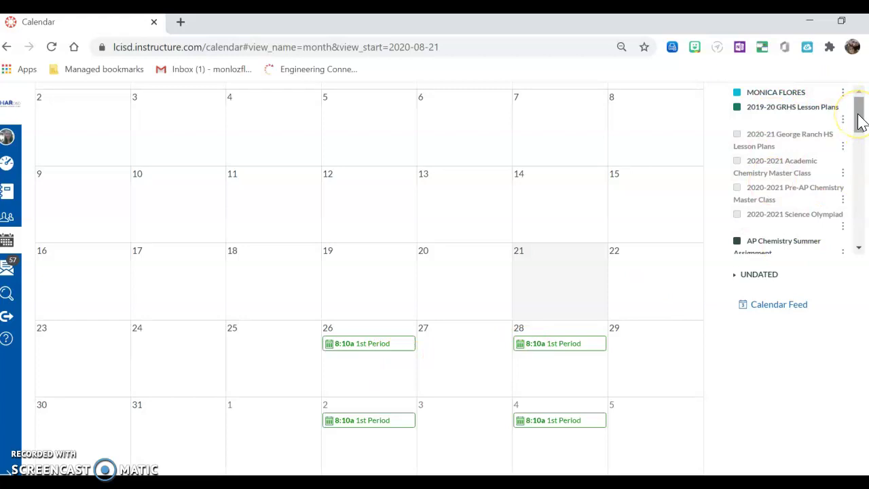
Start a new calendar event on August 26, 2020 and title it 1st Period.
scroll(859, 119, down, 2)
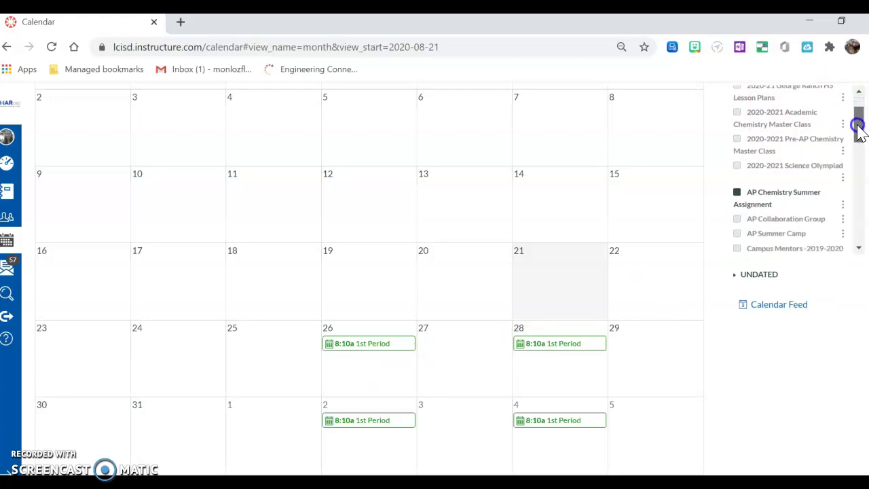
click(753, 184)
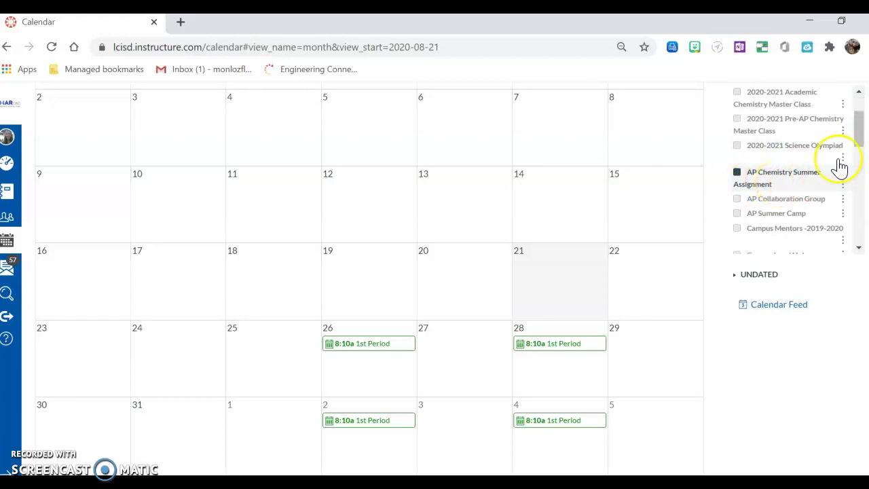
mouse_move(859, 135)
mouse_down()
mouse_move(861, 124)
mouse_move(860, 137)
mouse_up()
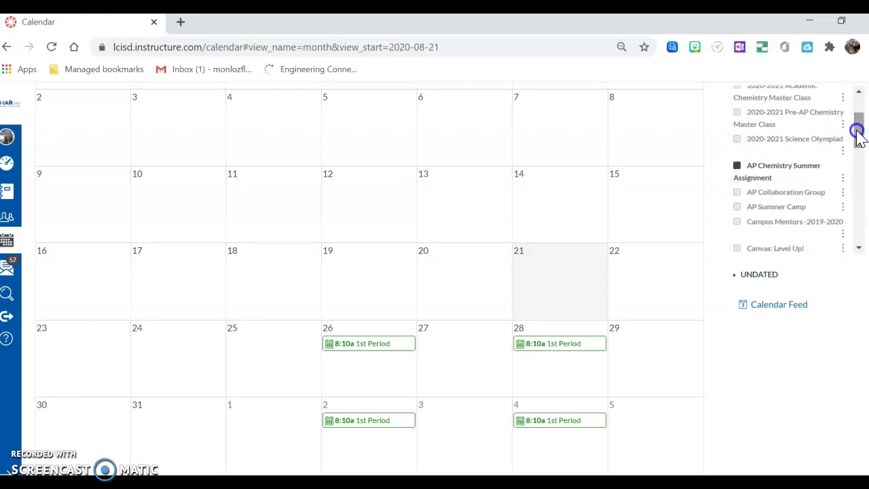
click(351, 361)
click(353, 367)
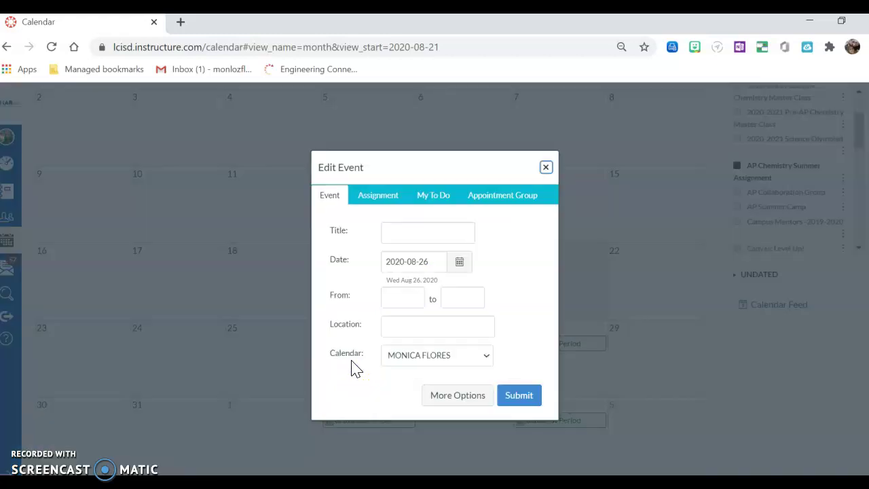
click(393, 232)
text(1st Period)
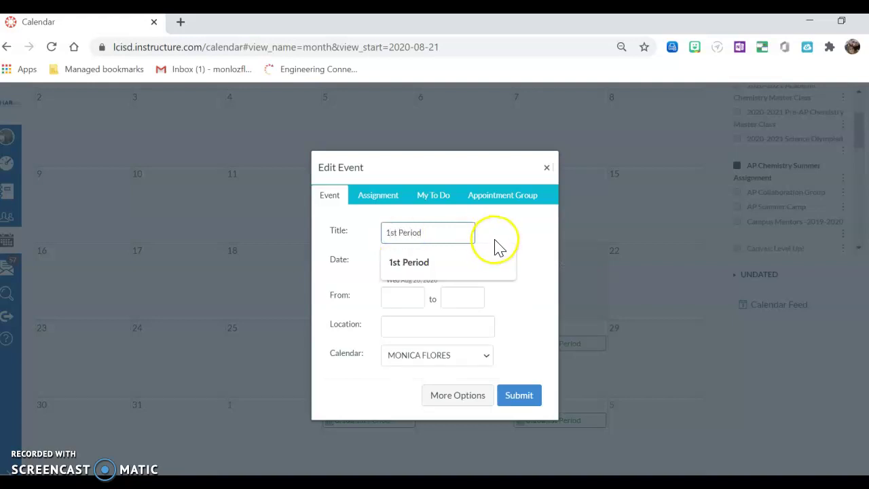
click(544, 232)
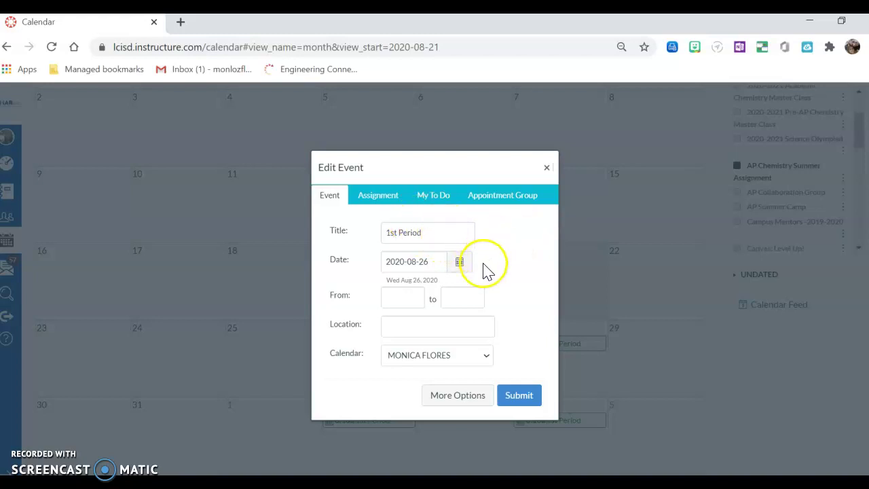
Set the event's time from 8:10am to 9:05.
click(409, 302)
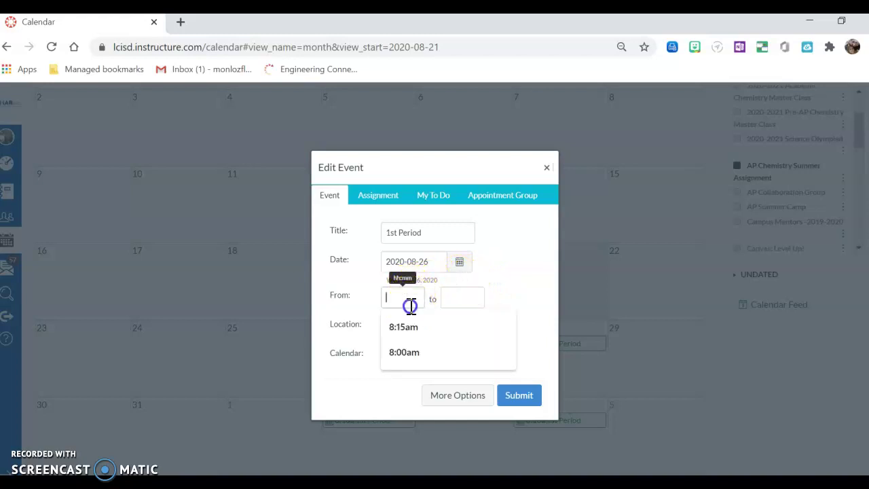
click(407, 330)
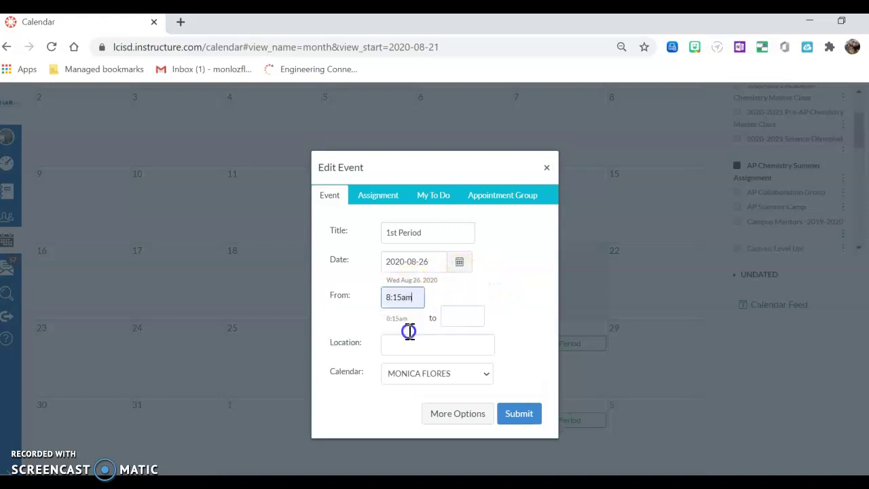
key(BackSpace)
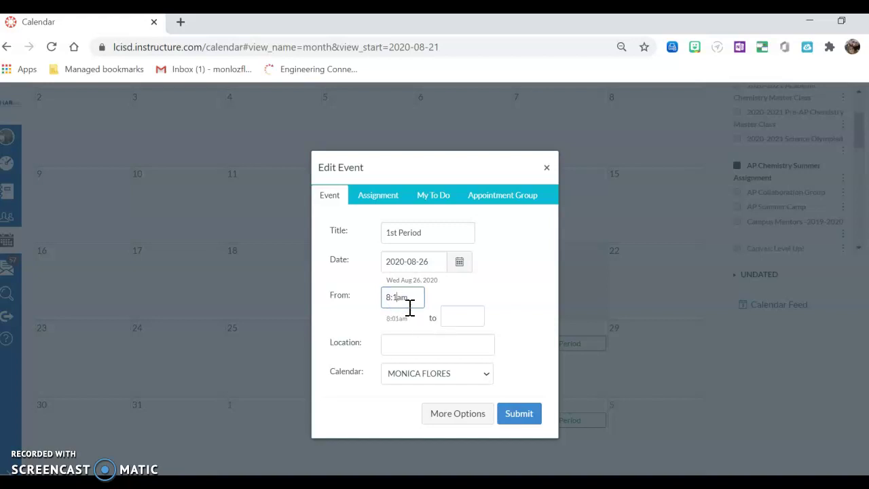
click(462, 319)
text(9:)
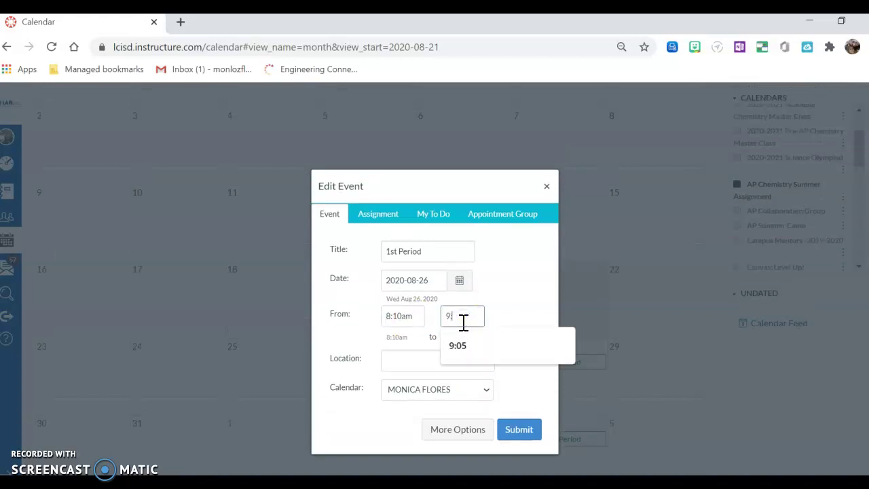
text(05)
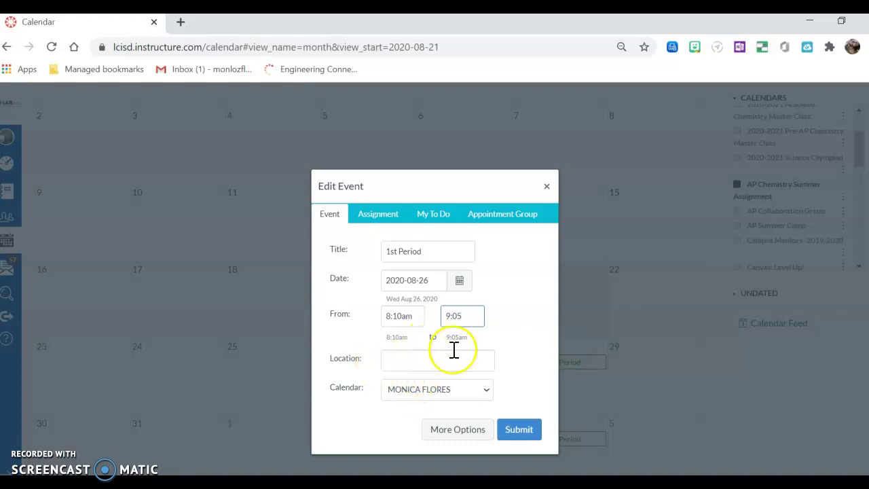
Assign the event to the AP Chemistry Summer Assignment calendar and open its full set of options.
click(447, 391)
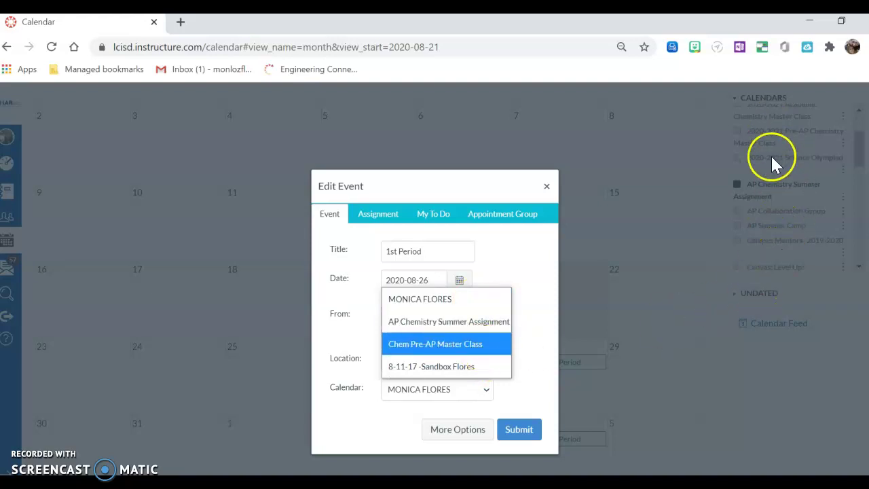
click(424, 326)
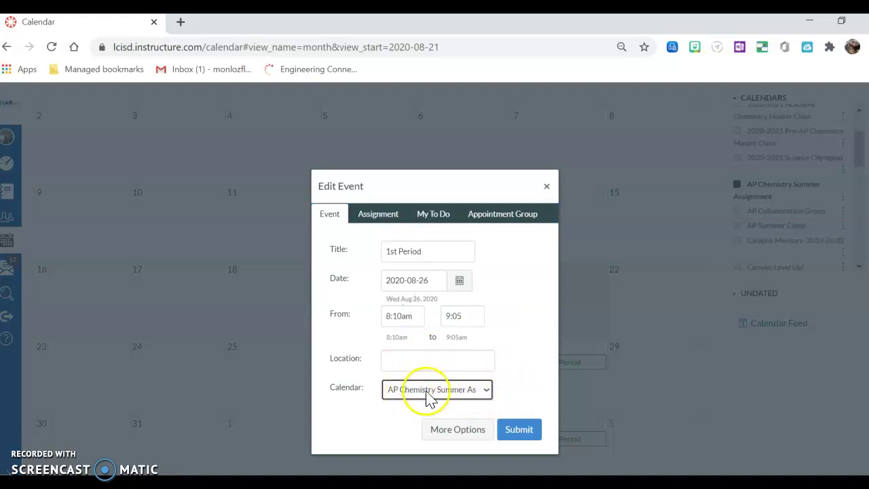
click(460, 438)
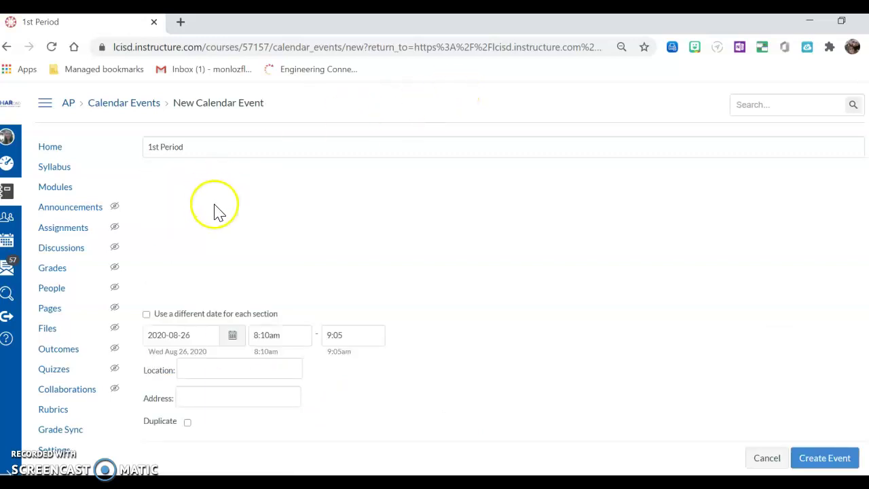
Paste the copied Zoom join link into the event's description.
click(196, 230)
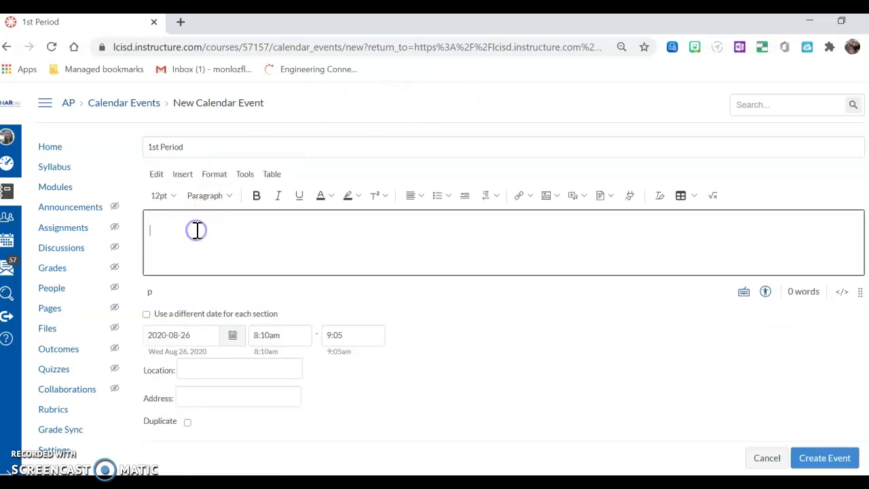
key(ctrl+v)
click(315, 229)
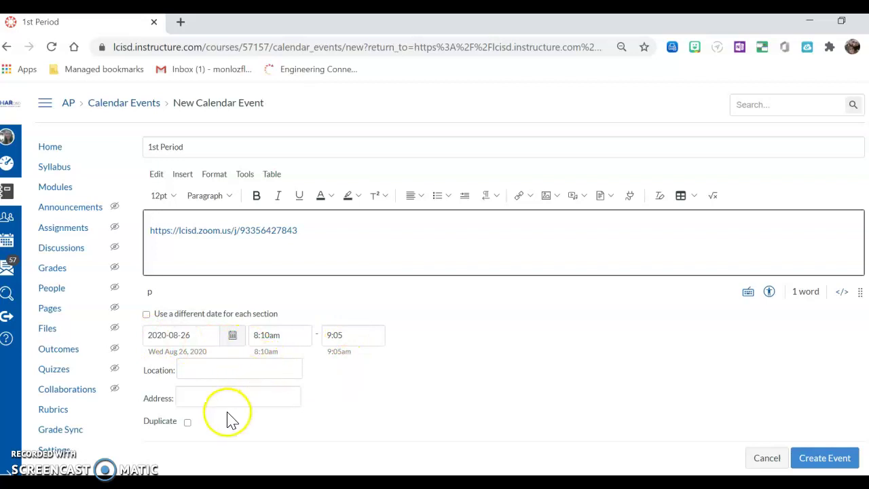
Duplicate the event every 1 week for 3 additional occurrences and create it.
click(187, 422)
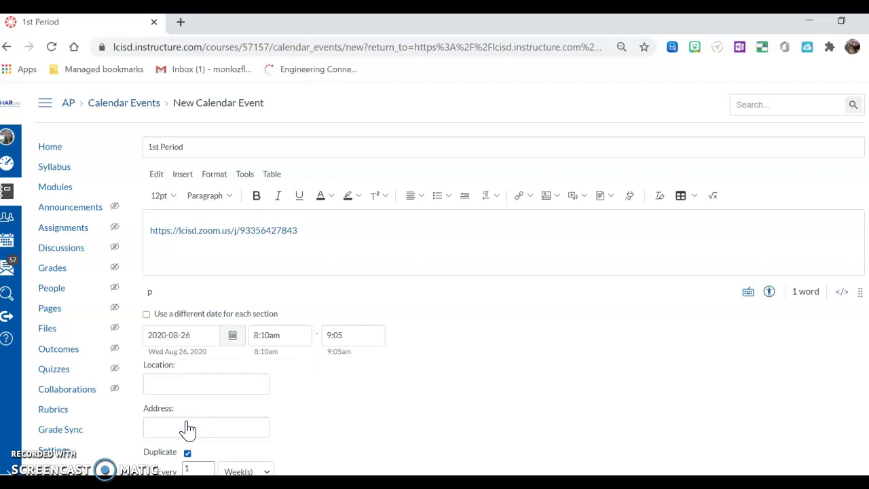
scroll(188, 429, down, 2)
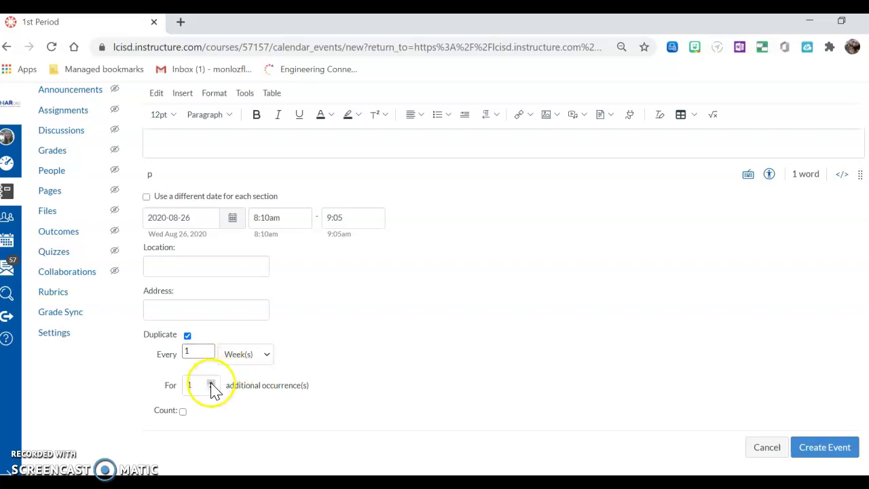
drag(197, 385, 180, 384)
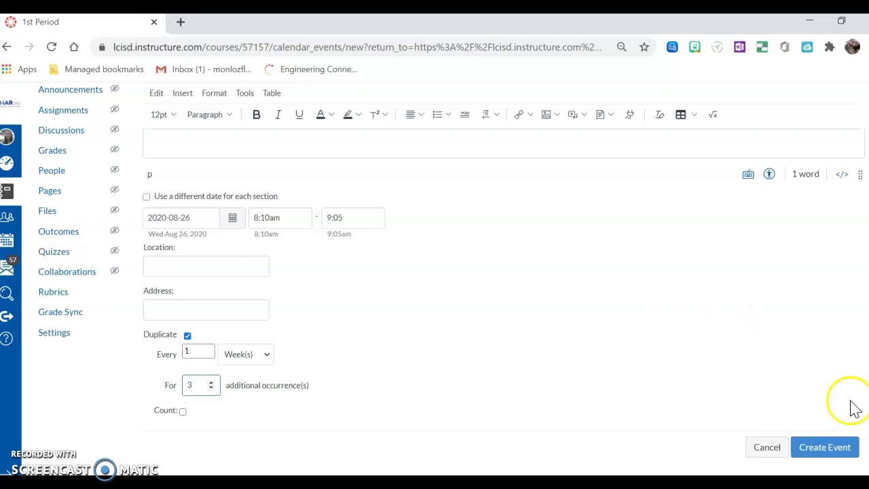
click(815, 453)
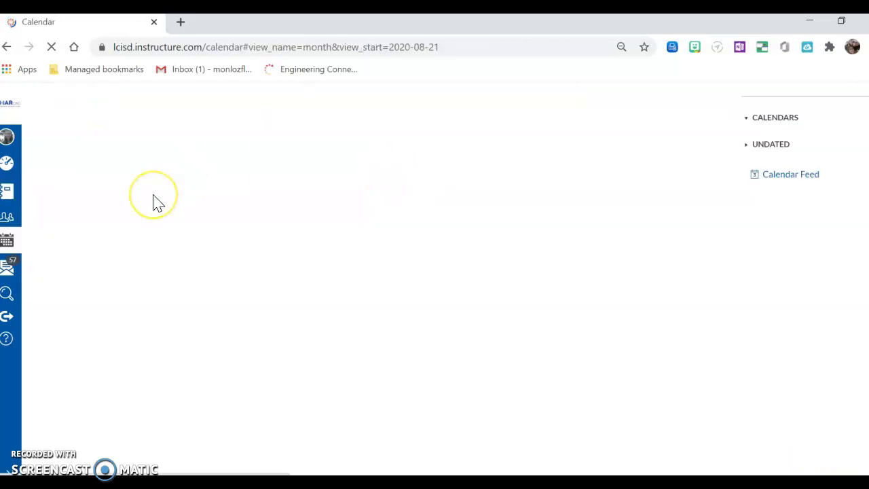
Check the time and calendar details of both 1st Period events on August 26.
scroll(153, 199, down, 2)
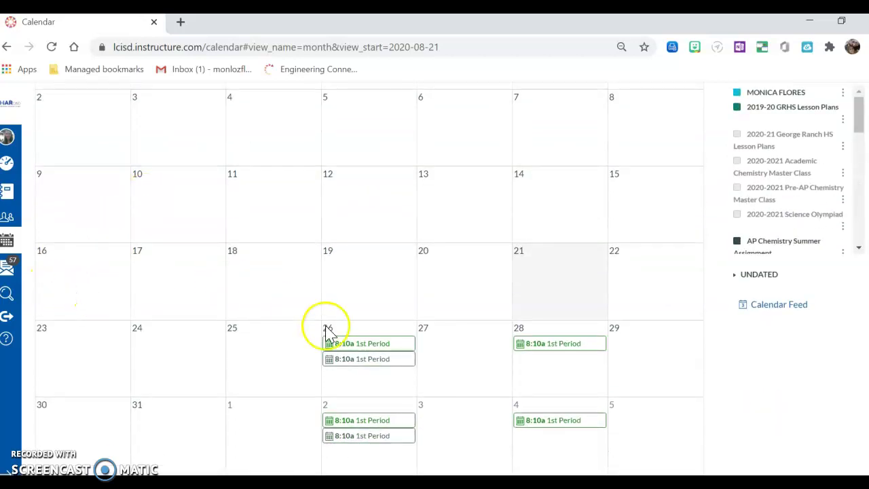
click(377, 350)
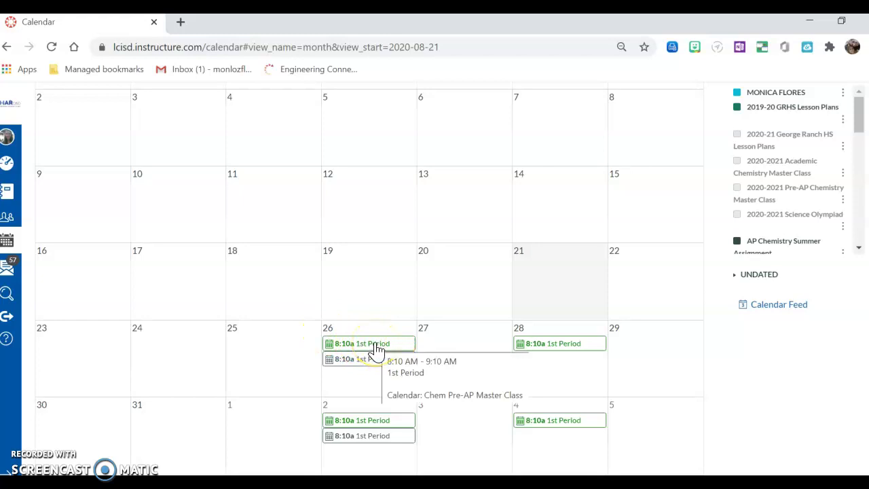
click(370, 349)
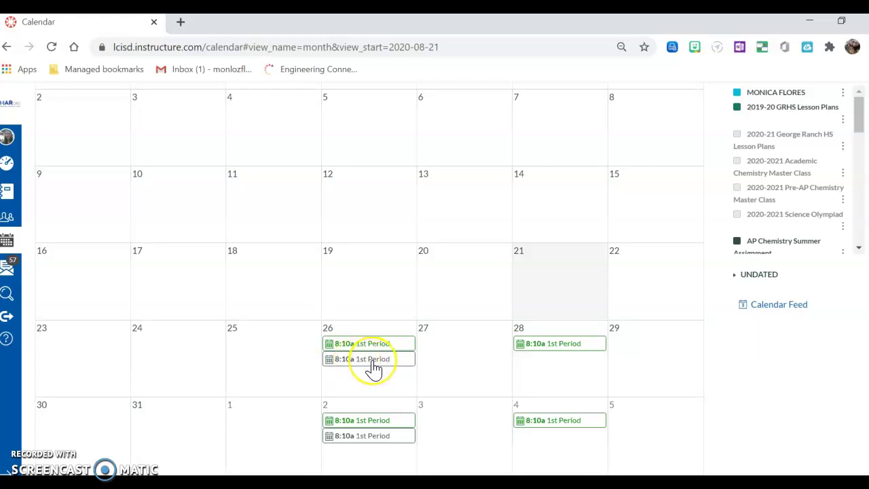
click(374, 367)
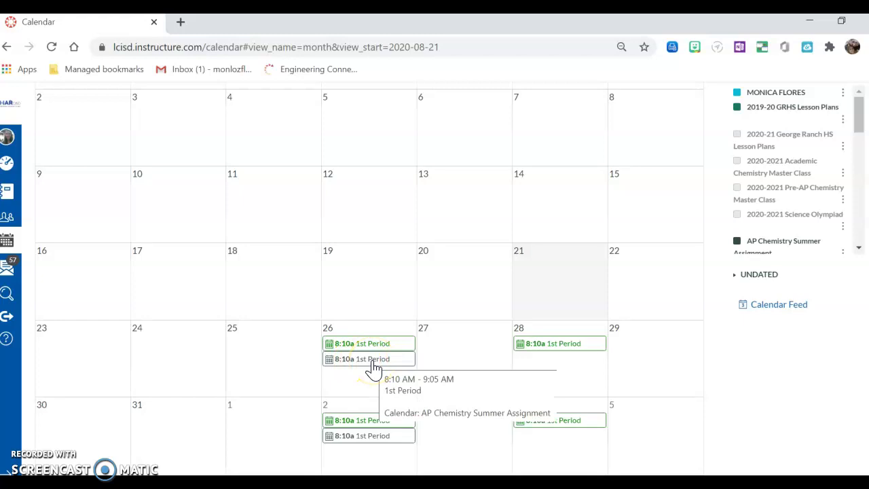
click(374, 367)
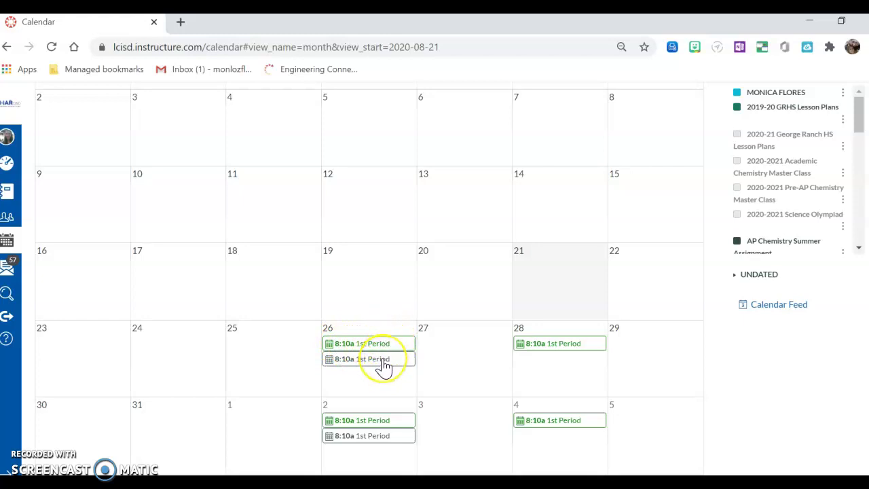
mouse_move(384, 366)
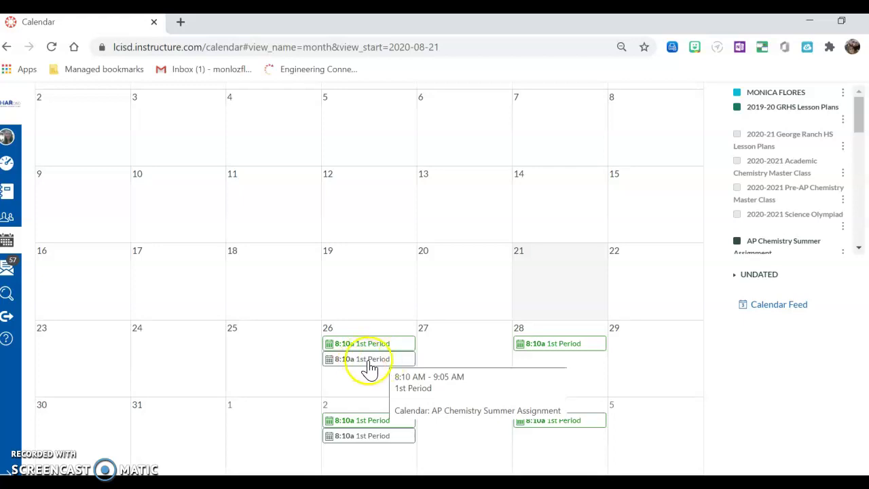
click(577, 361)
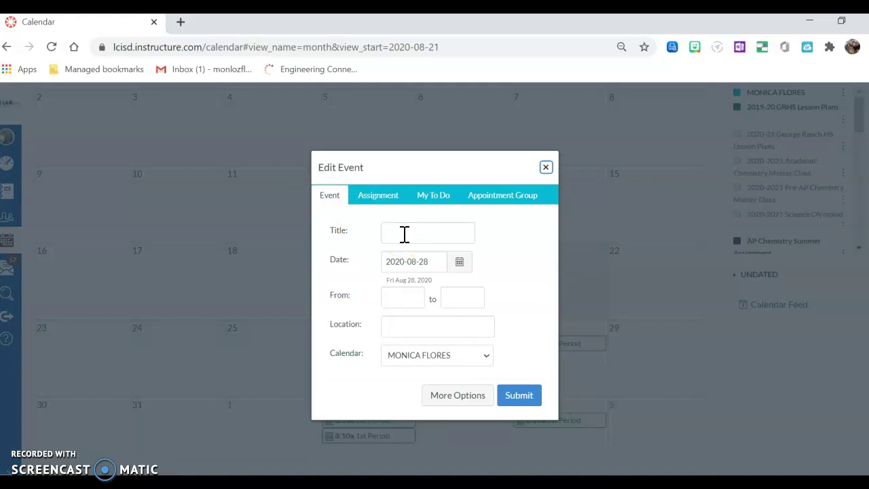
click(438, 355)
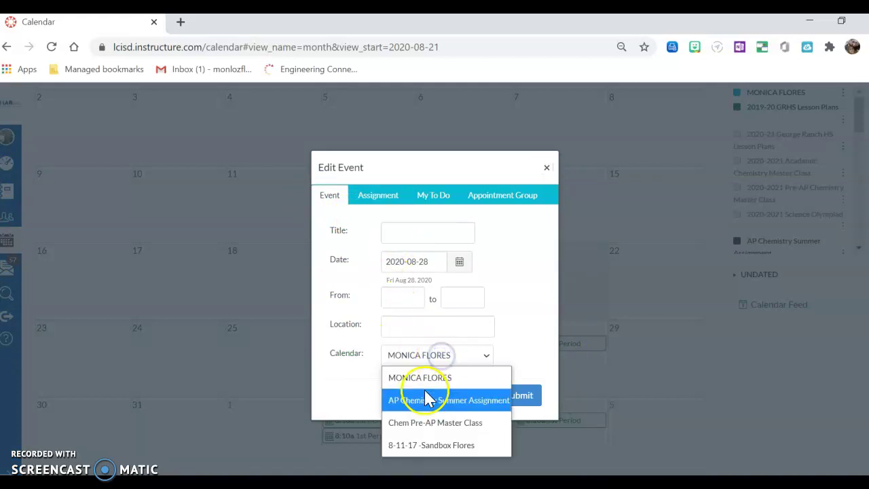
click(528, 332)
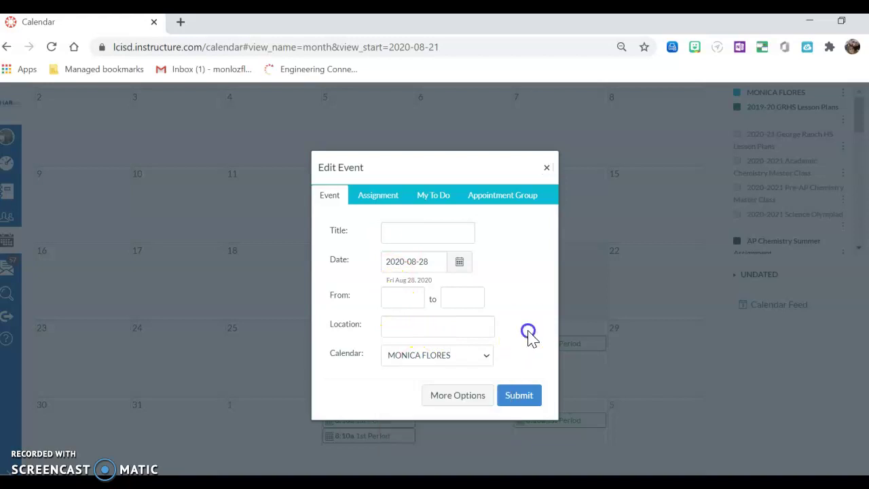
click(546, 167)
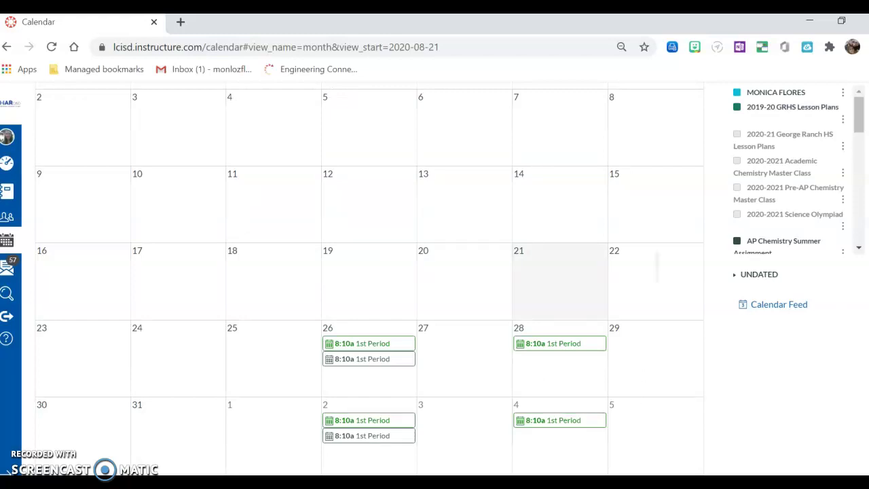
Show September 2020 in the calendar and review the repeated 1st Period events.
scroll(657, 262, up, 3)
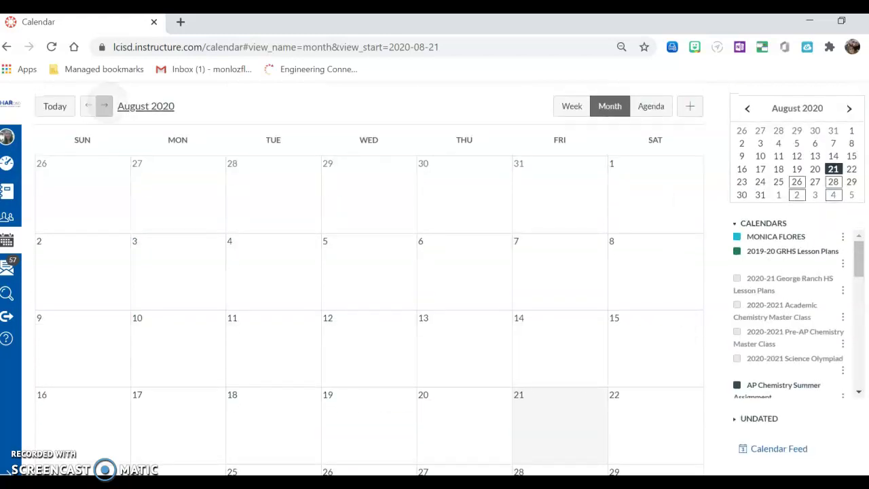
click(104, 105)
scroll(628, 324, down, 1)
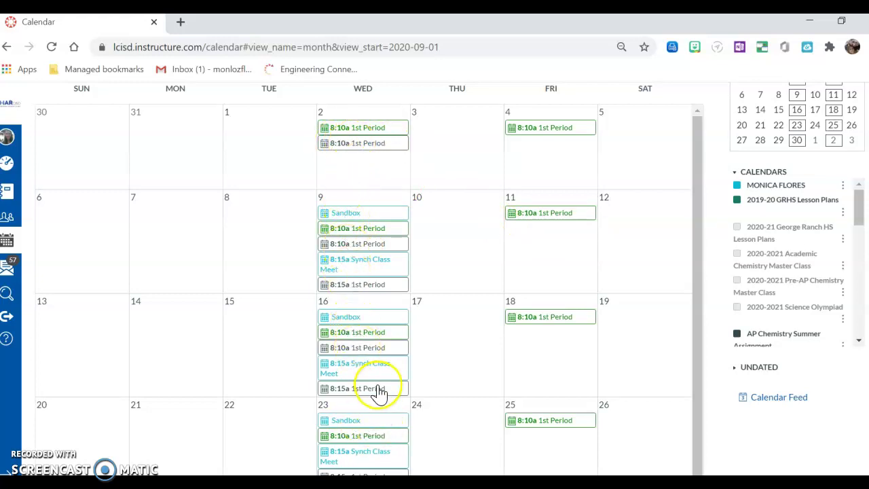
scroll(380, 387, up, 1)
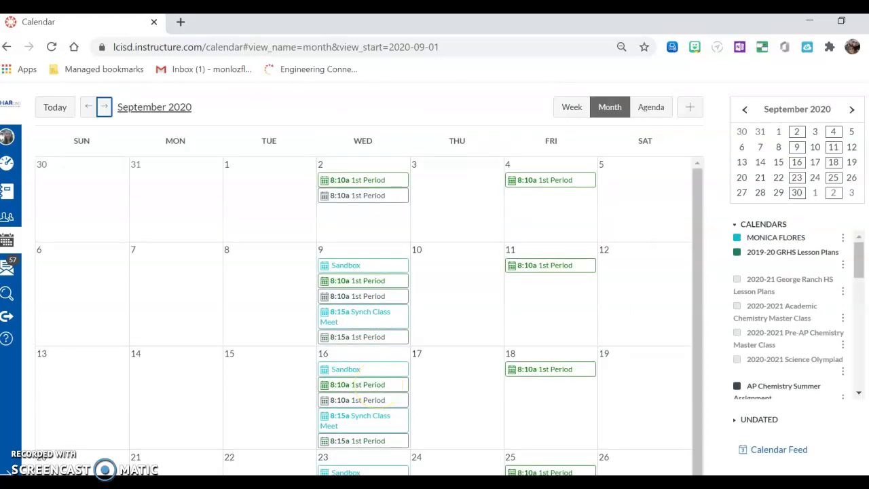